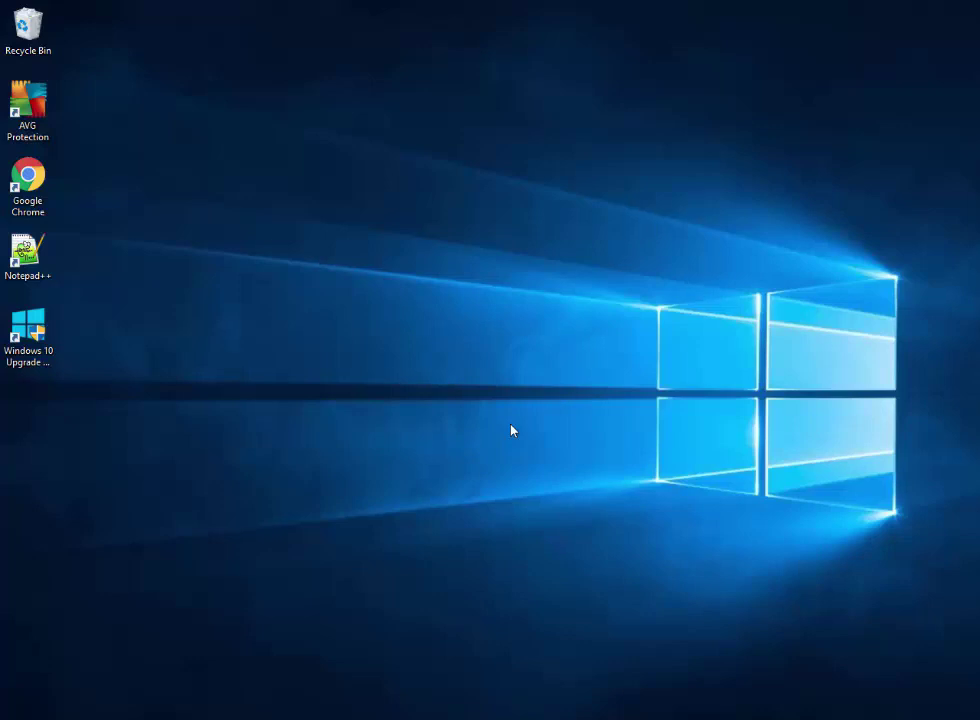
Launch Windows Control Panel by running 'control' from the Run box.
key(super+r)
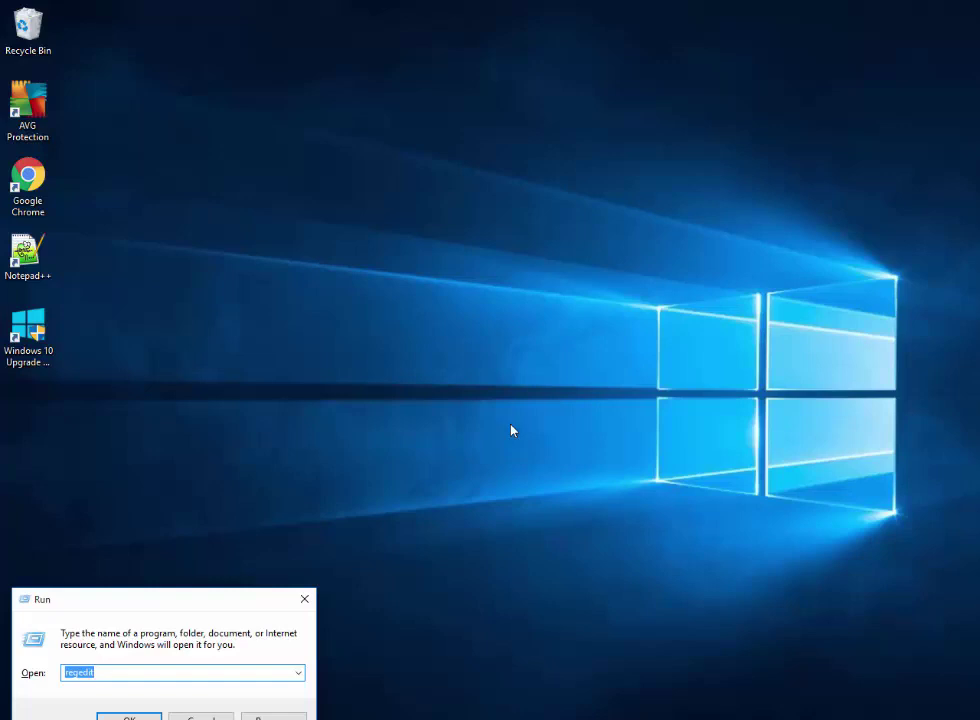
text(control)
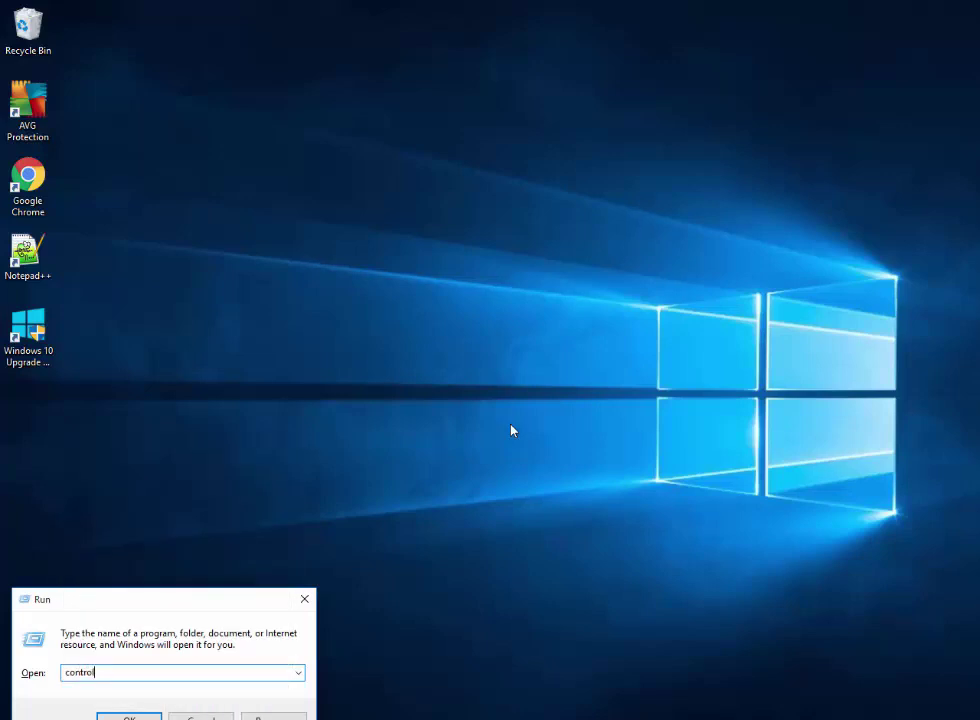
key(Return)
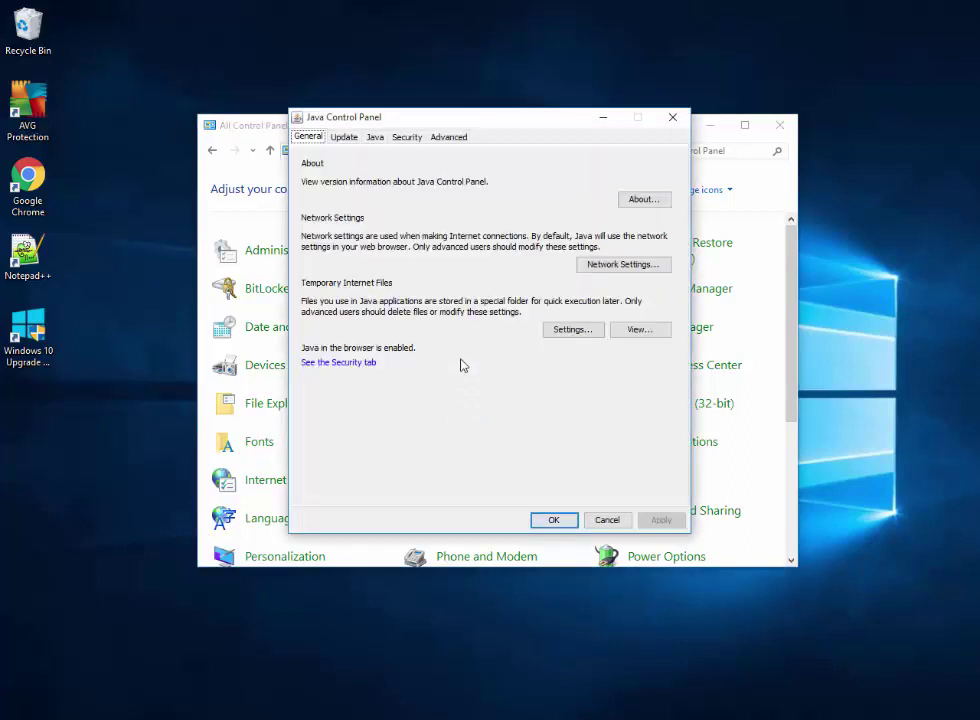
Check the installed Java version in About Java, then view the Update tab.
click(640, 199)
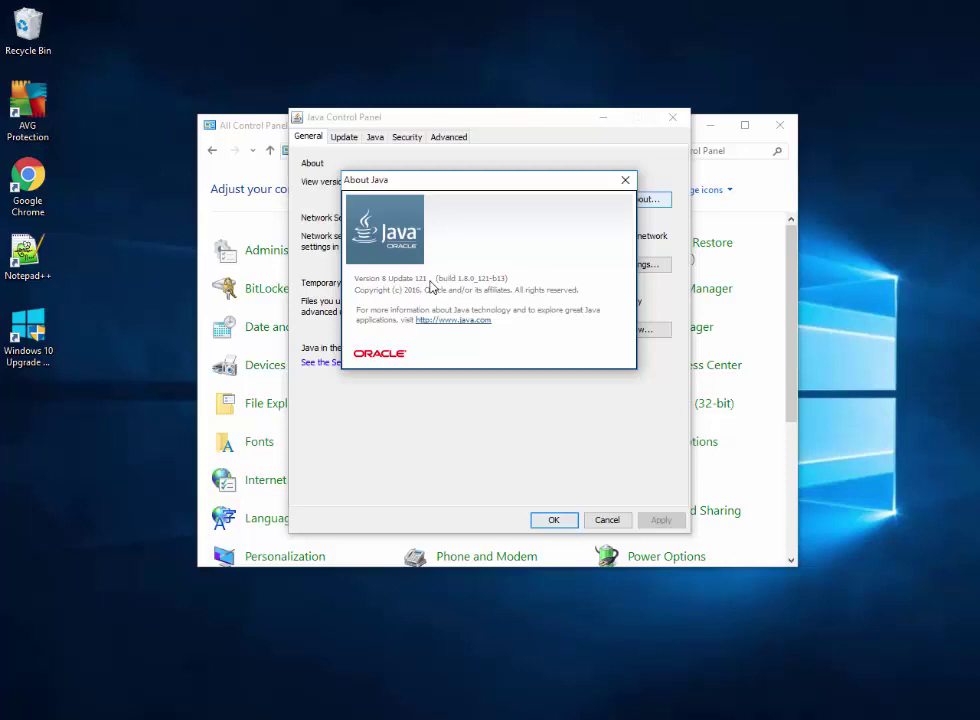
click(625, 180)
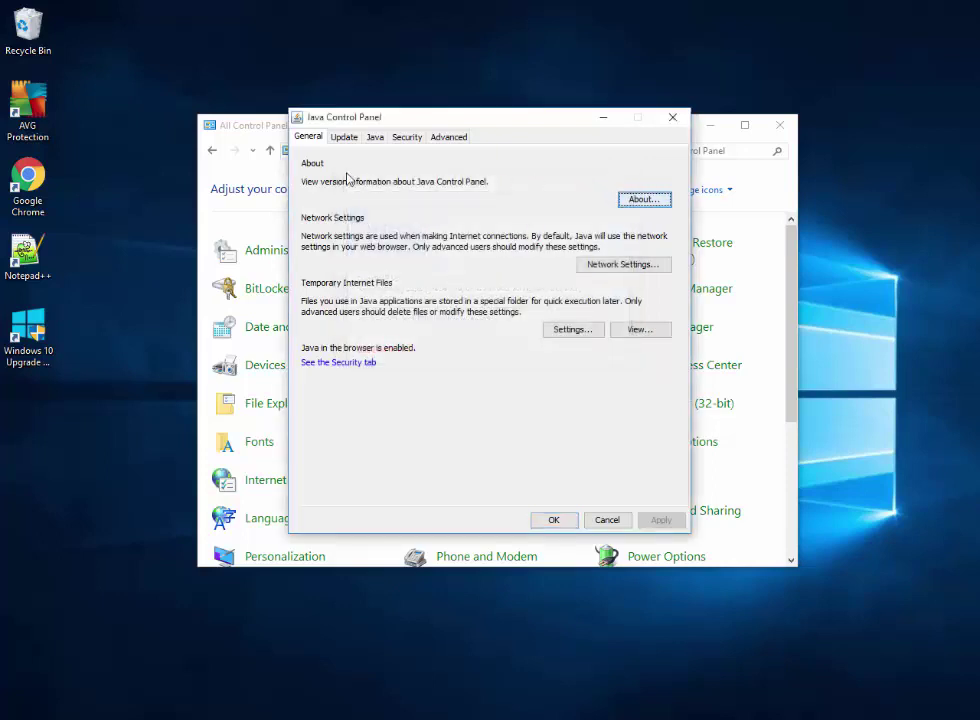
click(344, 137)
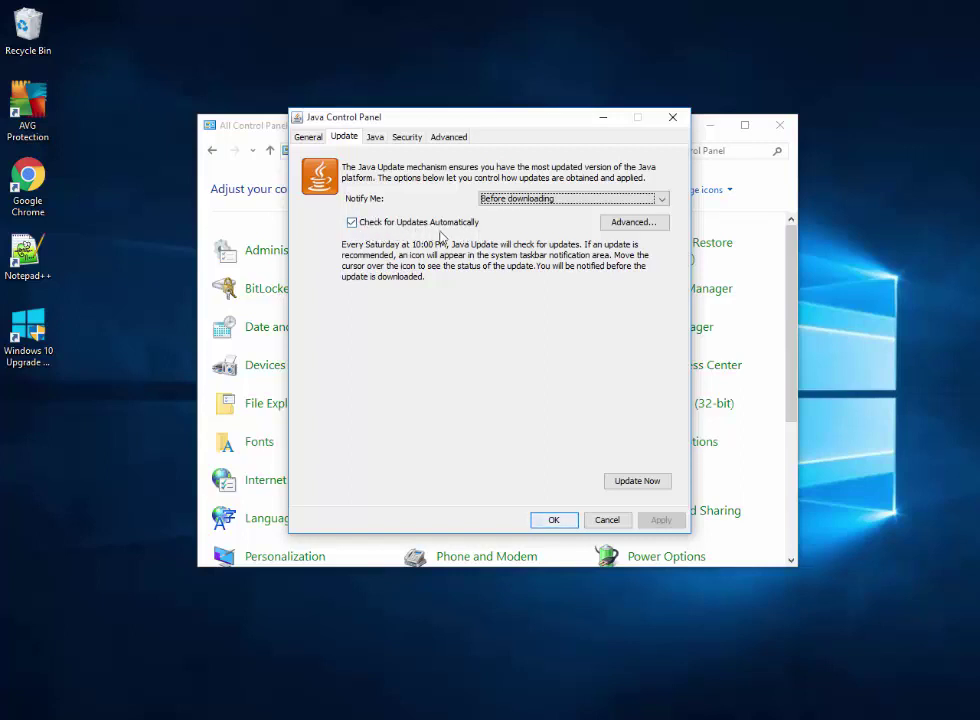
Review the weekly Saturday 10:00 PM update schedule and cancel without changes.
click(652, 223)
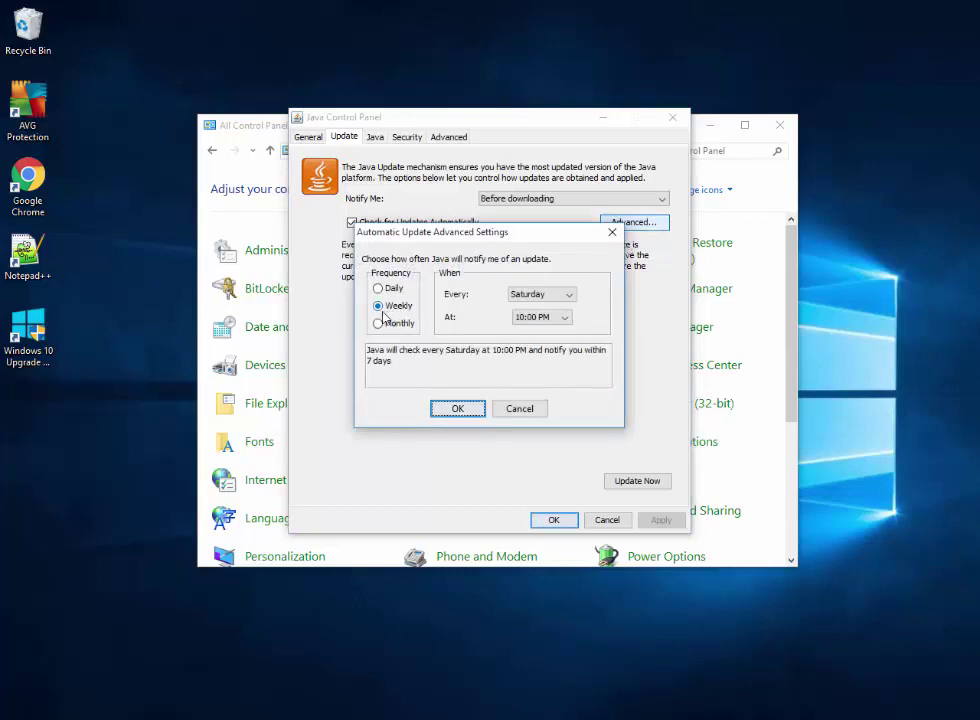
click(545, 296)
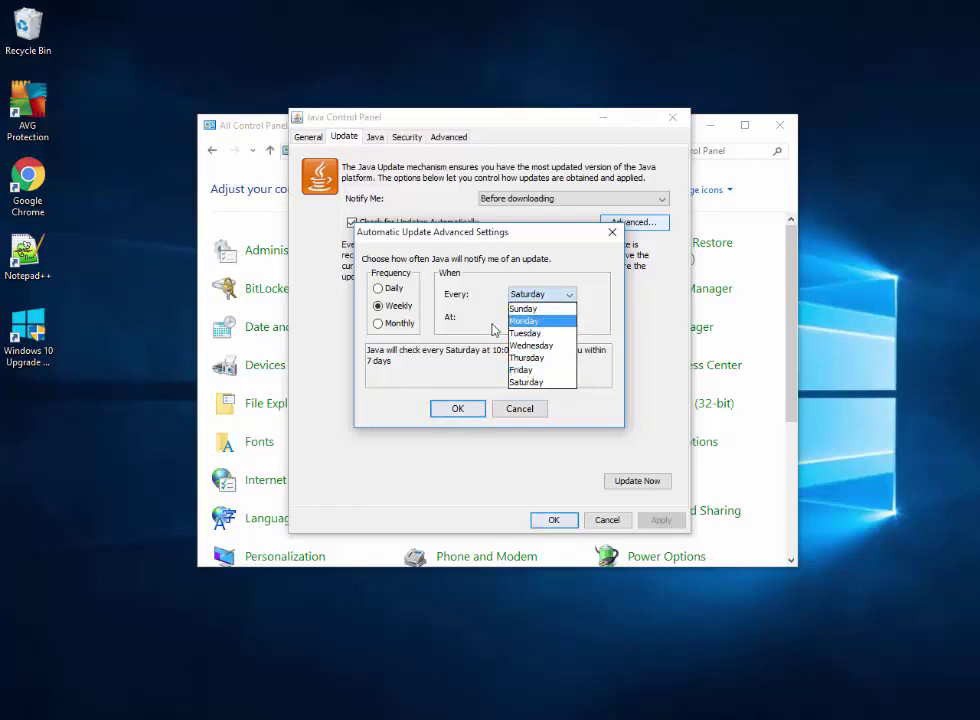
click(615, 317)
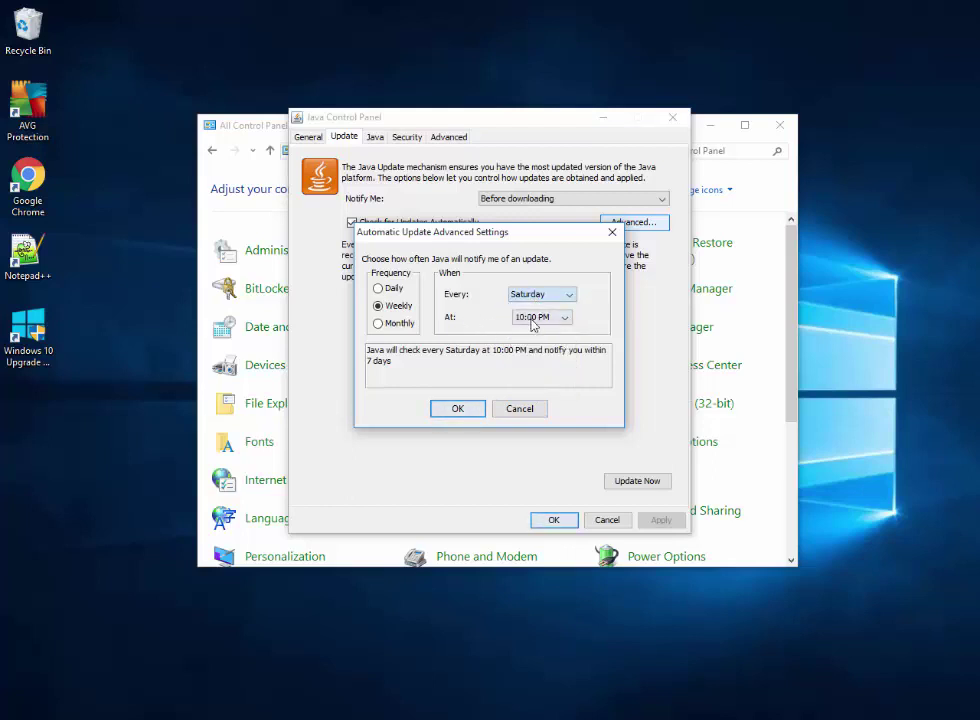
click(517, 409)
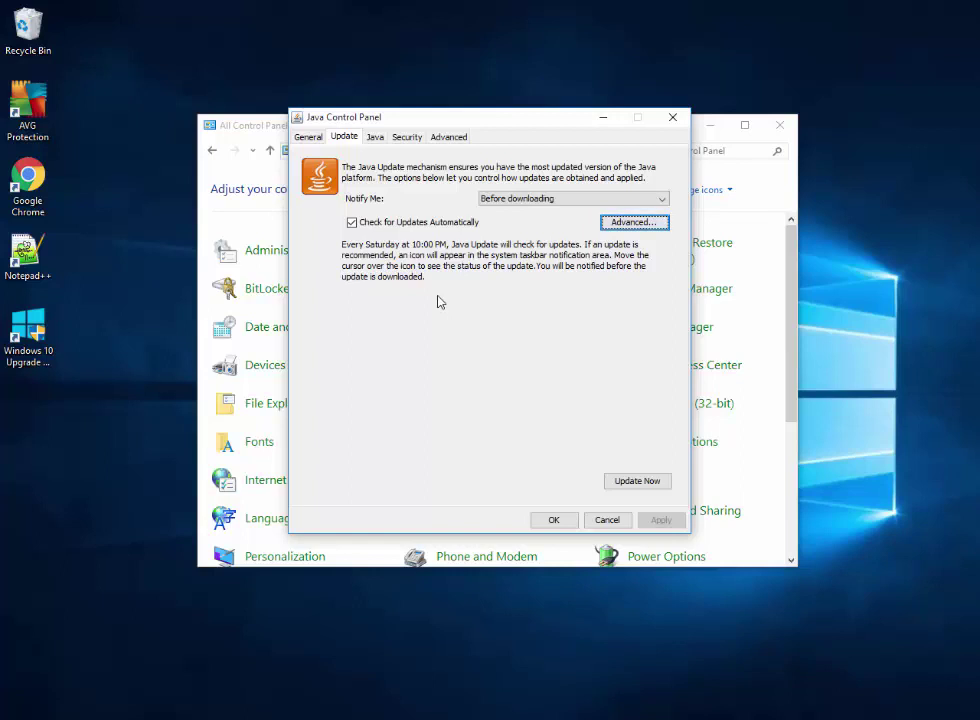
Uncheck automatic update checking, choose Do Not Check, and apply the change.
click(352, 223)
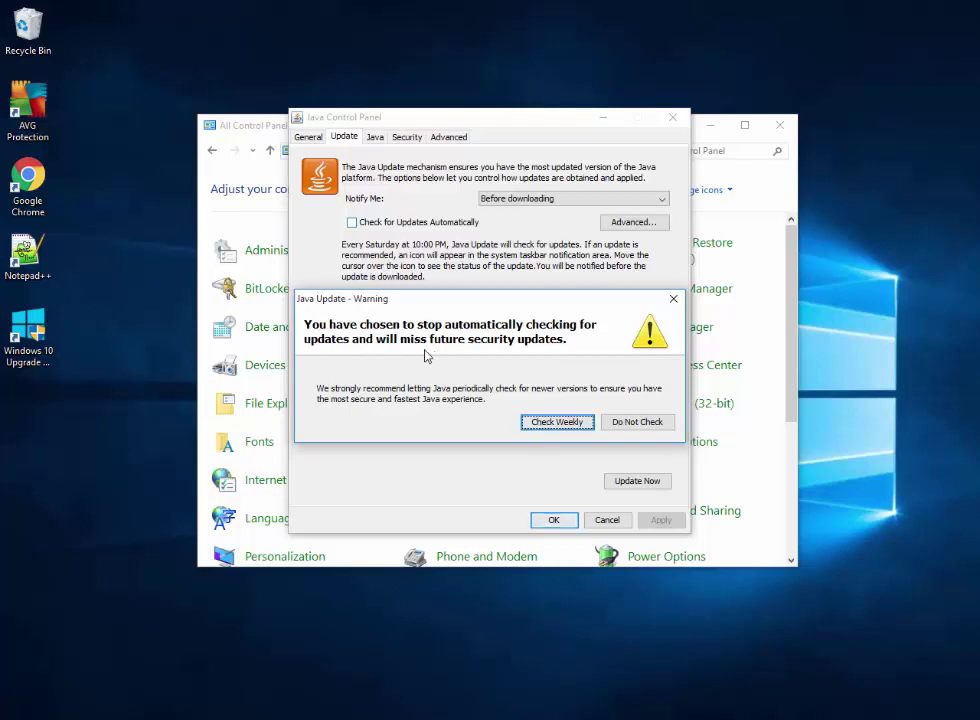
click(627, 428)
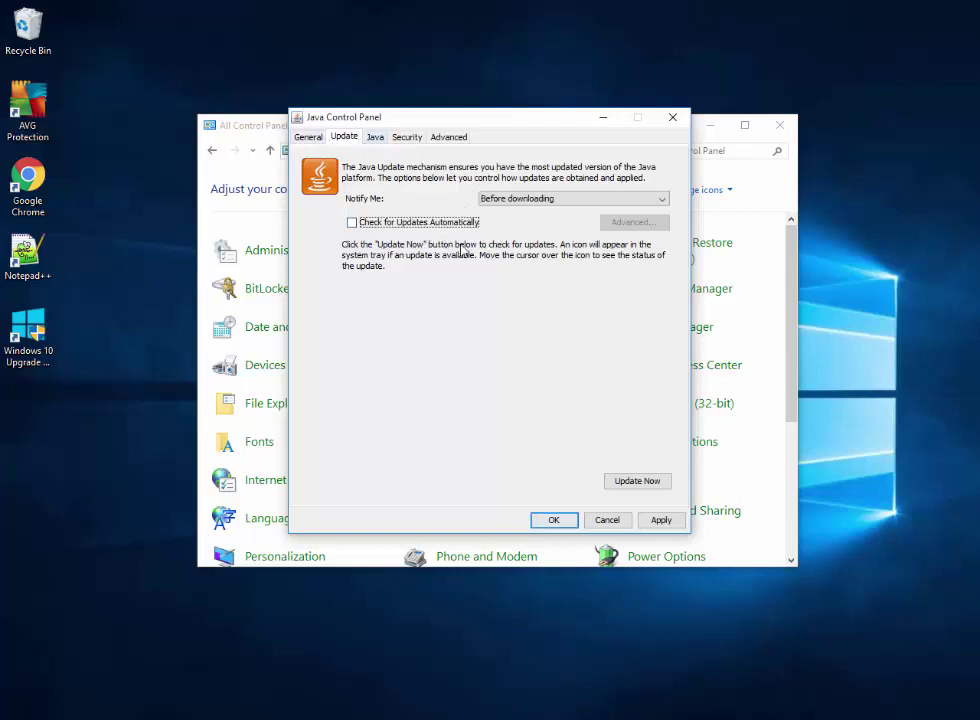
click(664, 519)
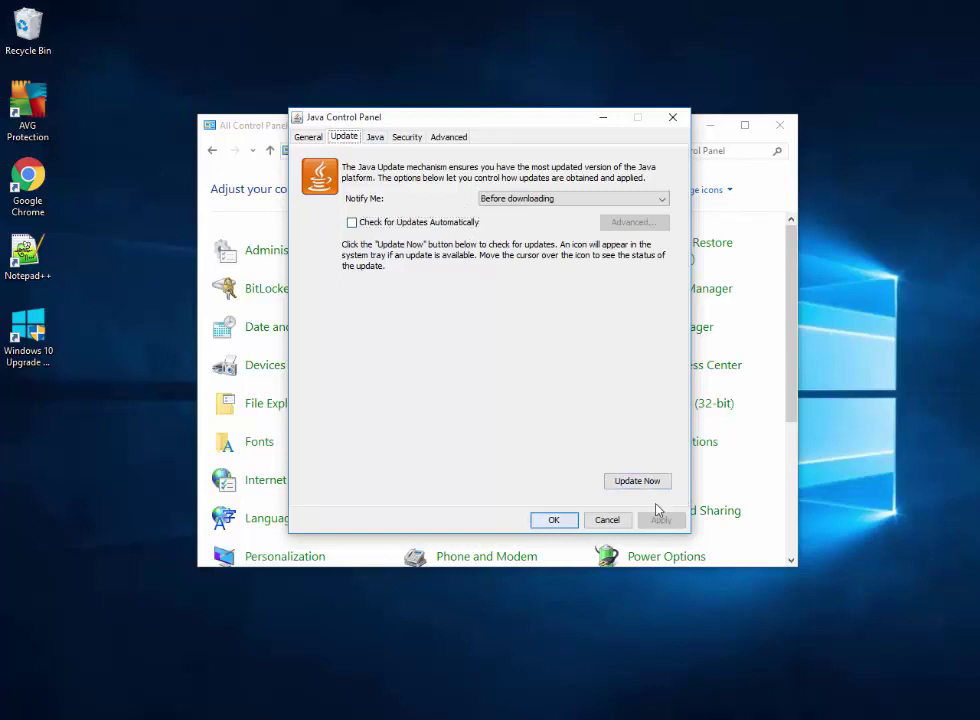
Close the Java Control Panel with OK and enter 'regedit' in the Run box.
click(555, 520)
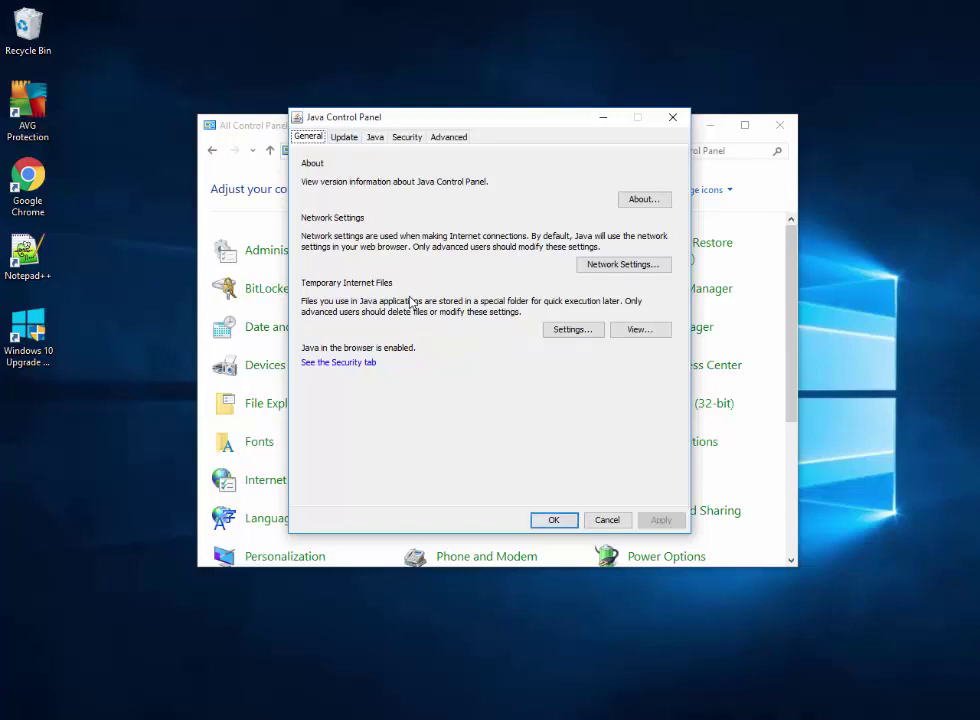
key(super+r)
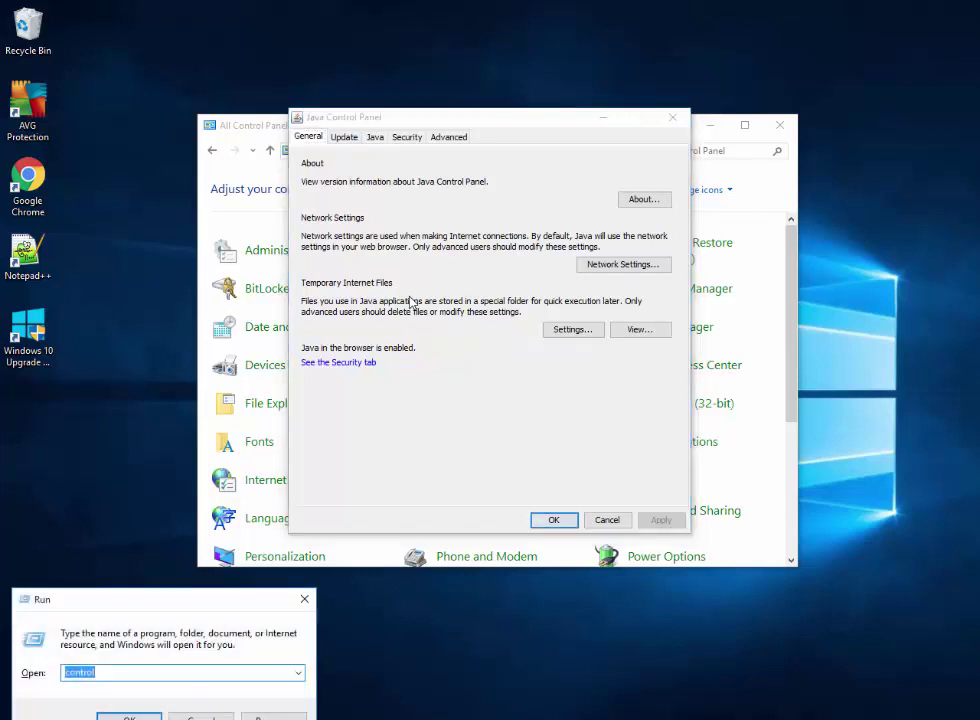
text(re)
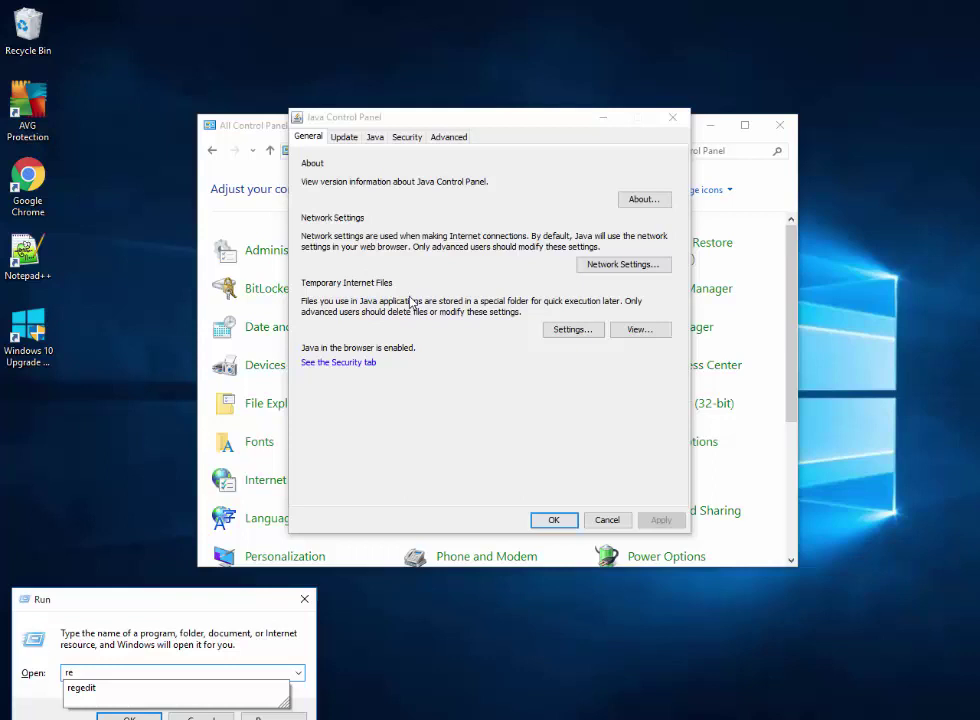
text(gedit)
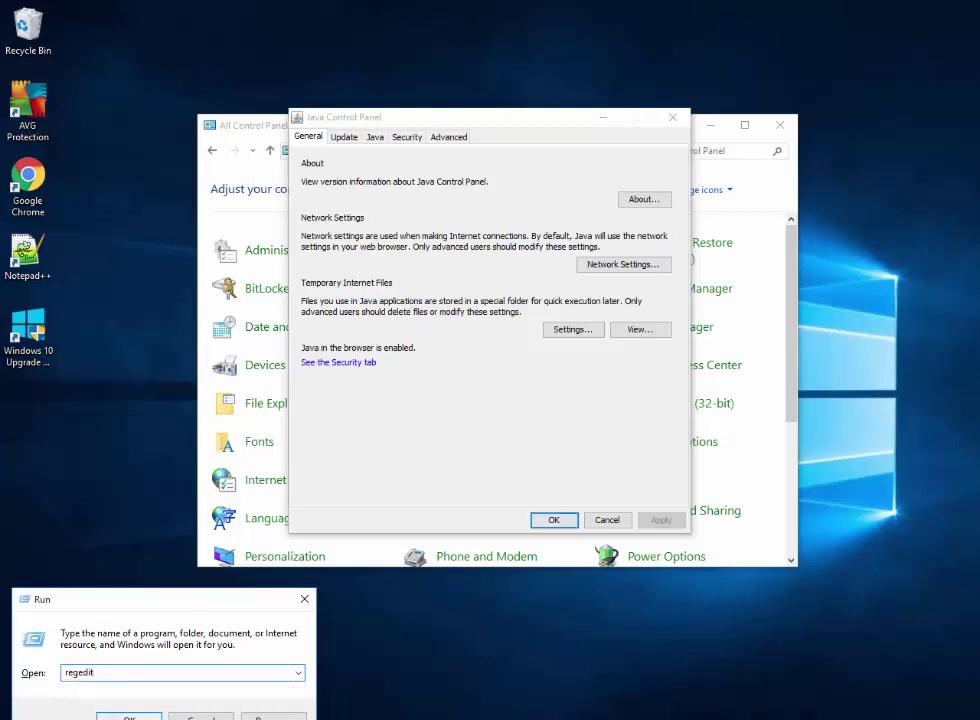
Maximize Registry Editor and open HKLM\SOFTWARE\Wow6432Node\JavaSoft\Java Update\Policy.
click(304, 599)
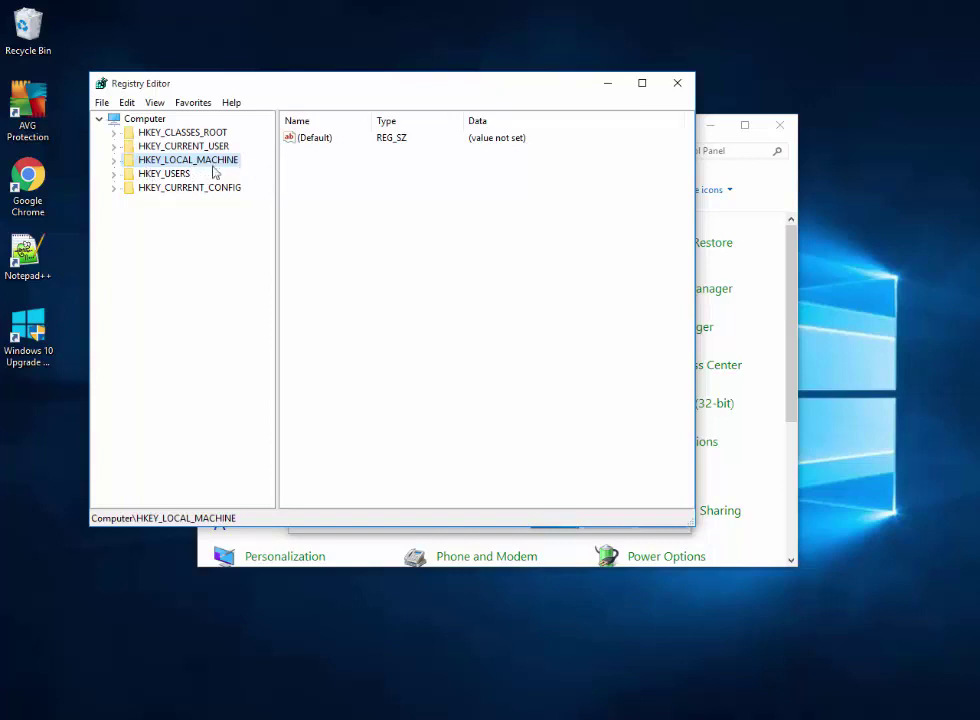
click(642, 83)
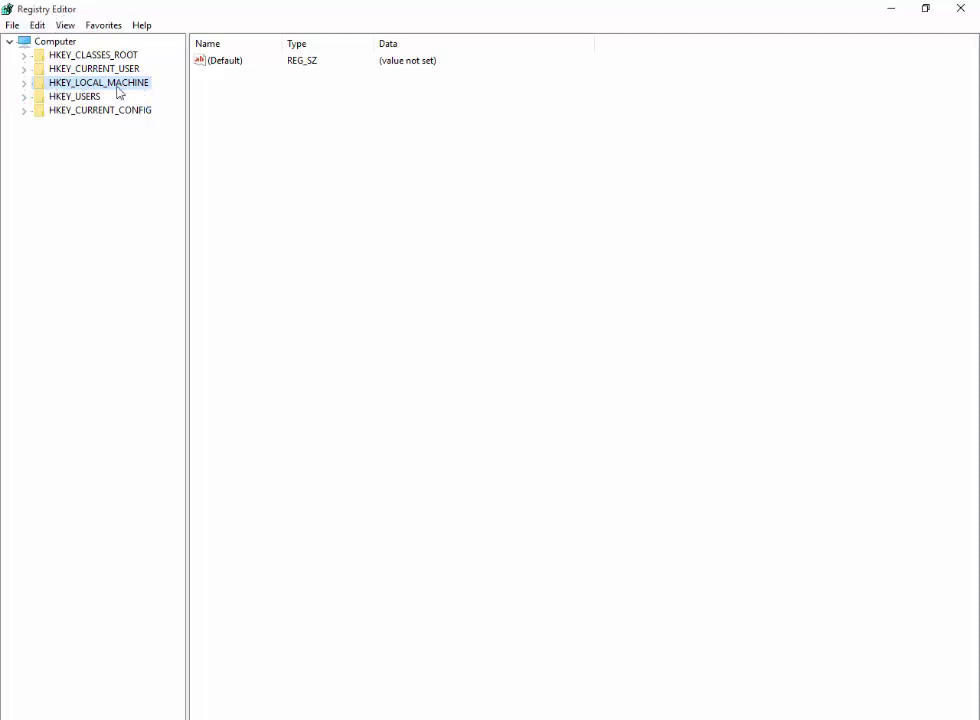
click(23, 84)
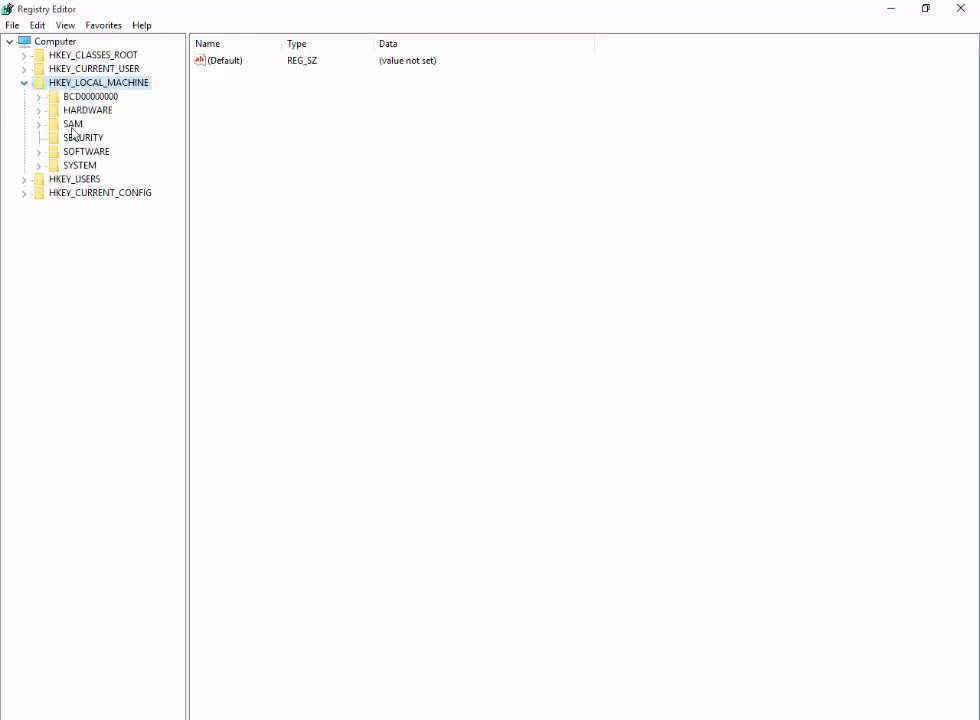
click(39, 153)
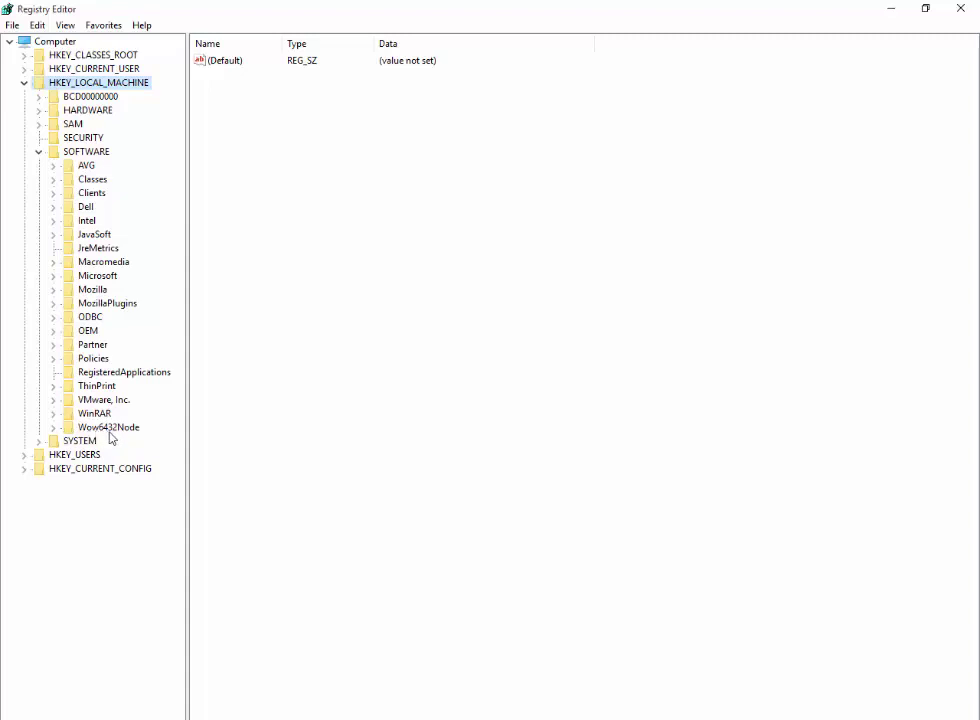
click(55, 428)
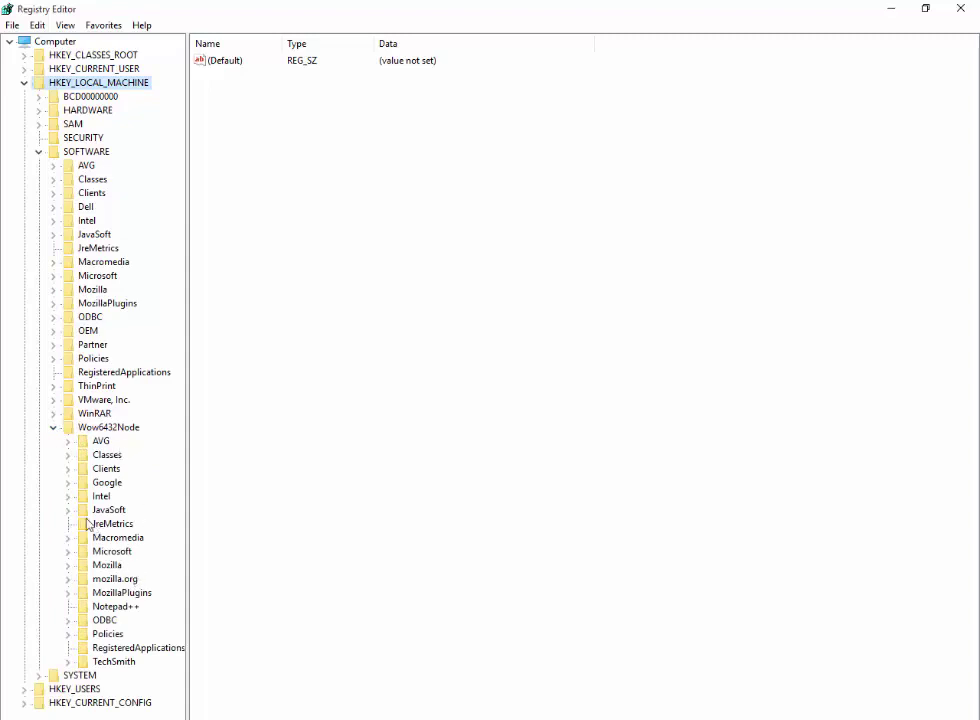
click(68, 510)
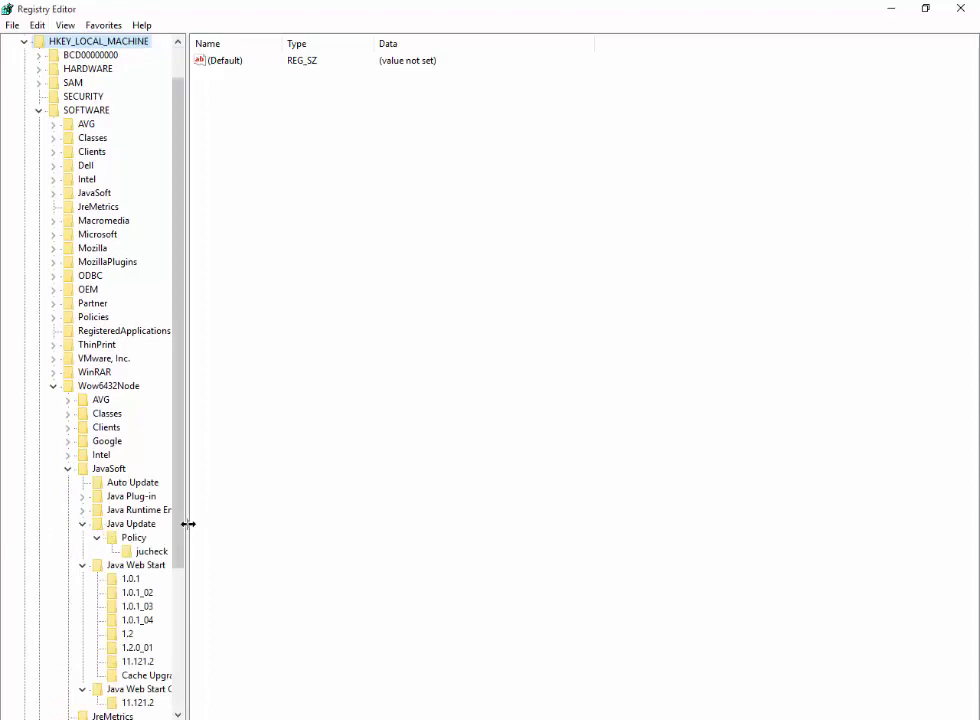
click(135, 527)
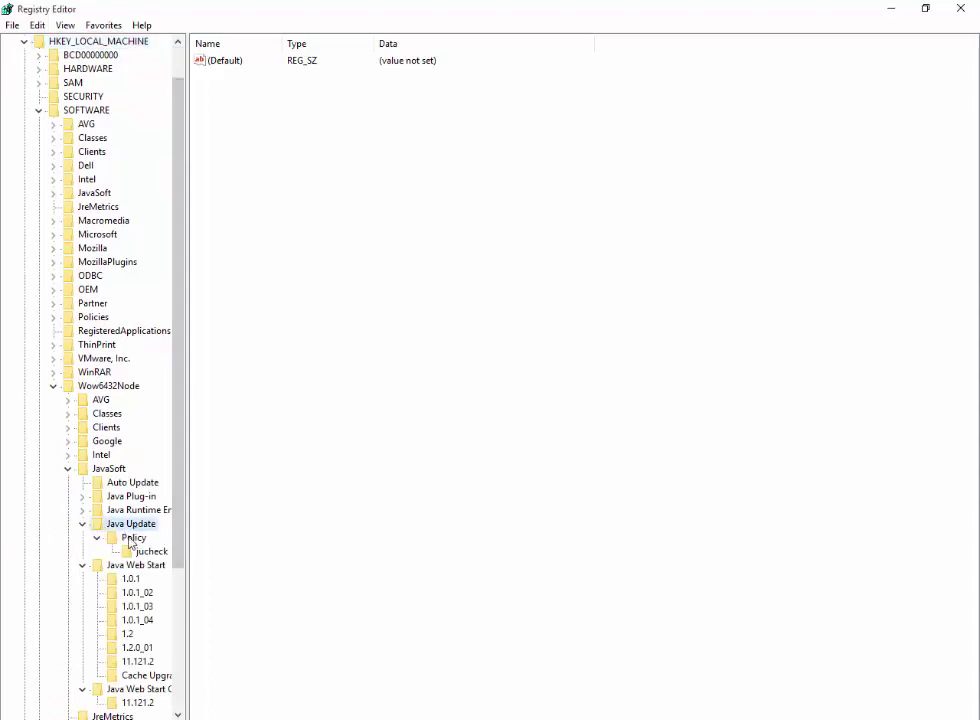
click(131, 540)
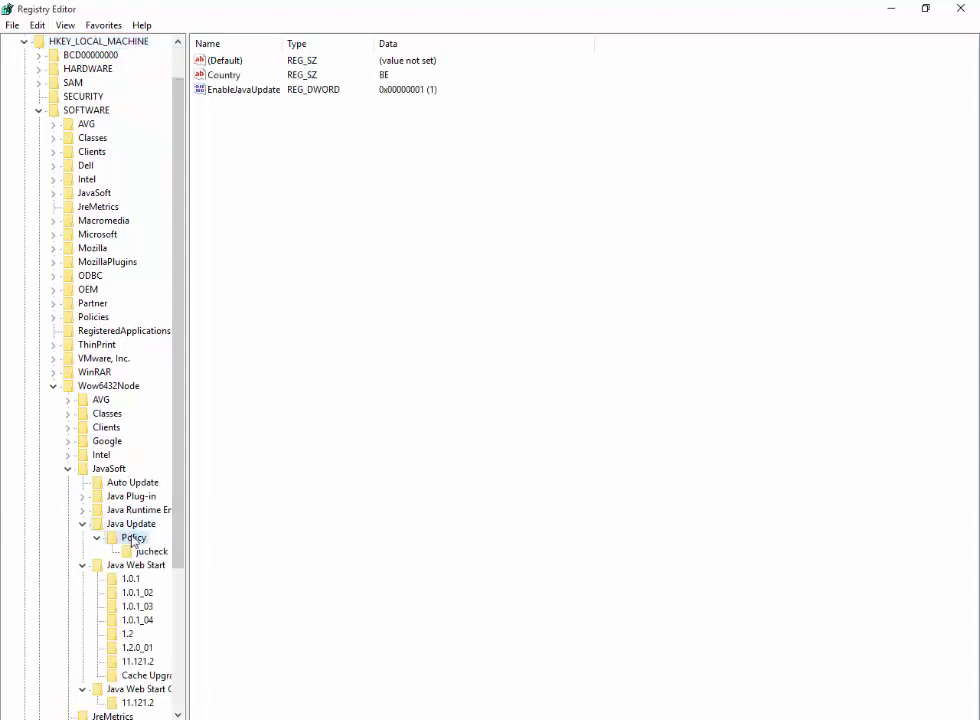
Change the EnableJavaUpdate value data from 1 to 0.
double_click(245, 90)
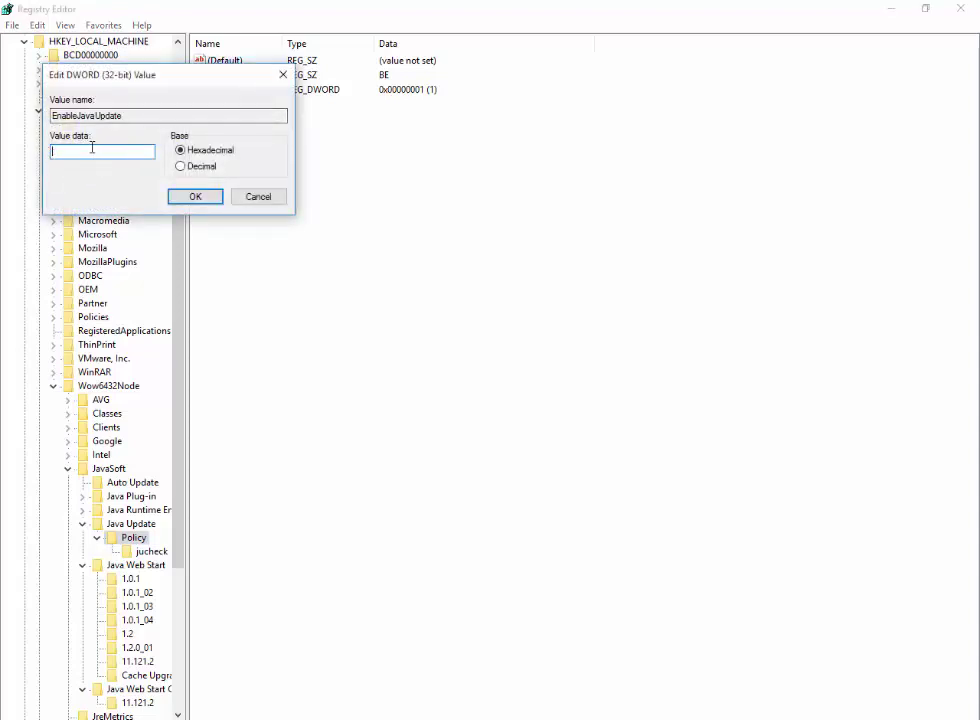
click(190, 196)
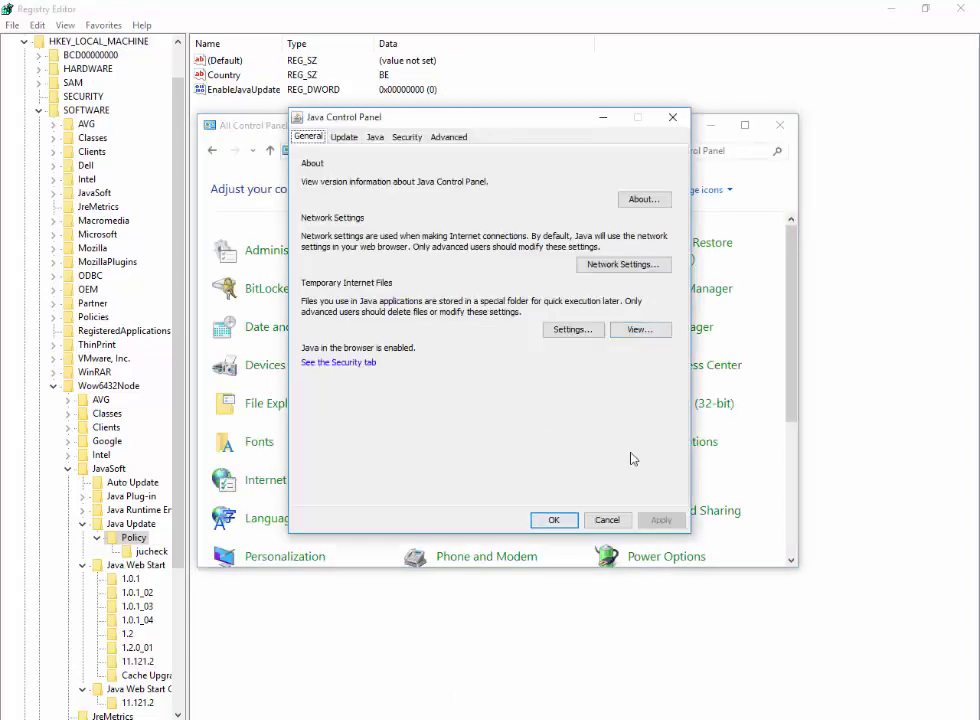
Reopen the Java Control Panel to confirm the Update tab is gone, then close it.
click(555, 522)
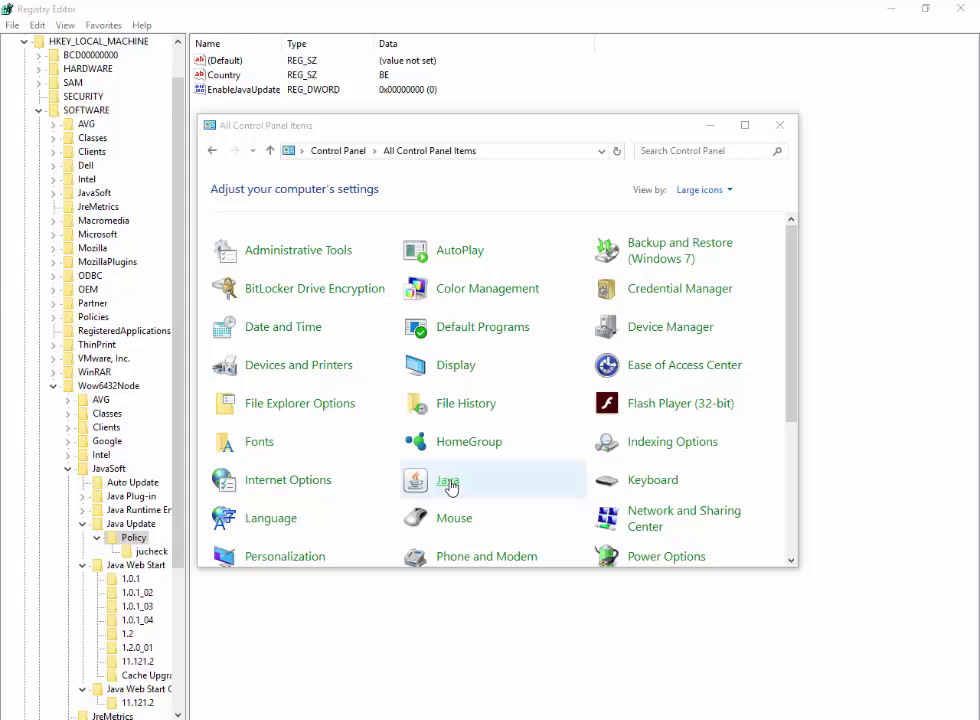
click(447, 486)
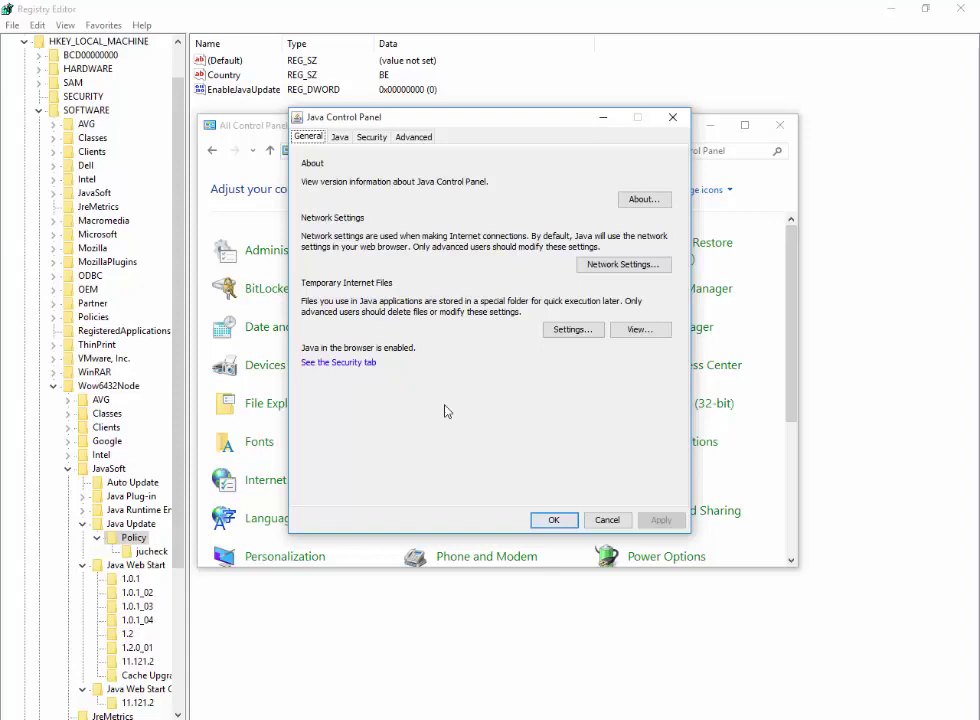
click(553, 520)
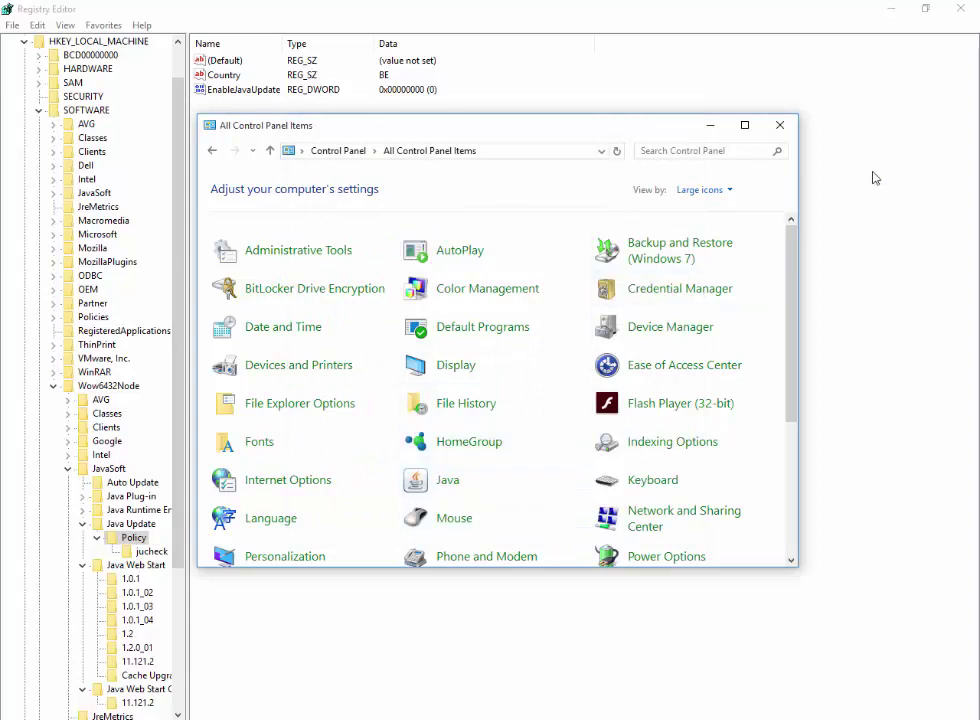